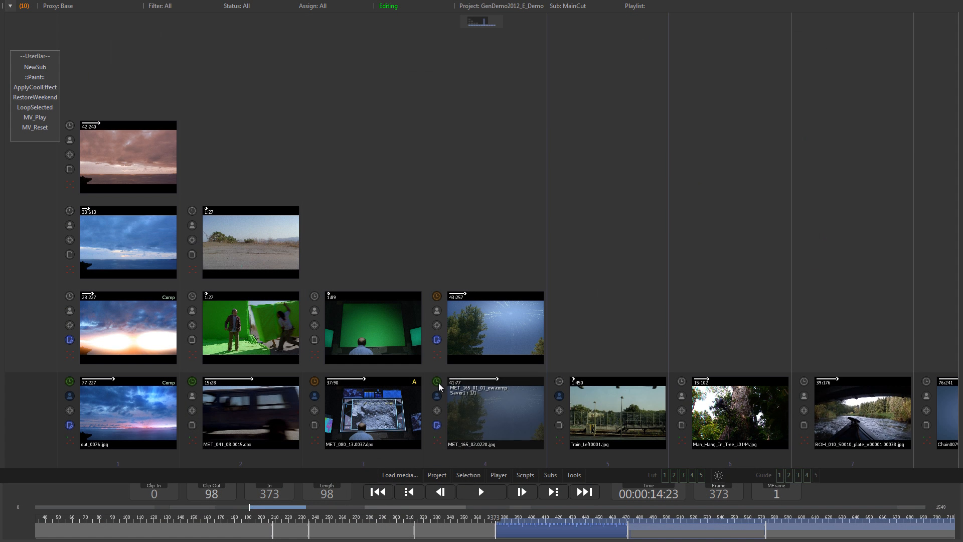
Filter the clip view to show only clips with status Needs Redo assigned to Amy
{"action": "mouse_move", "coordinate": [437, 398]}
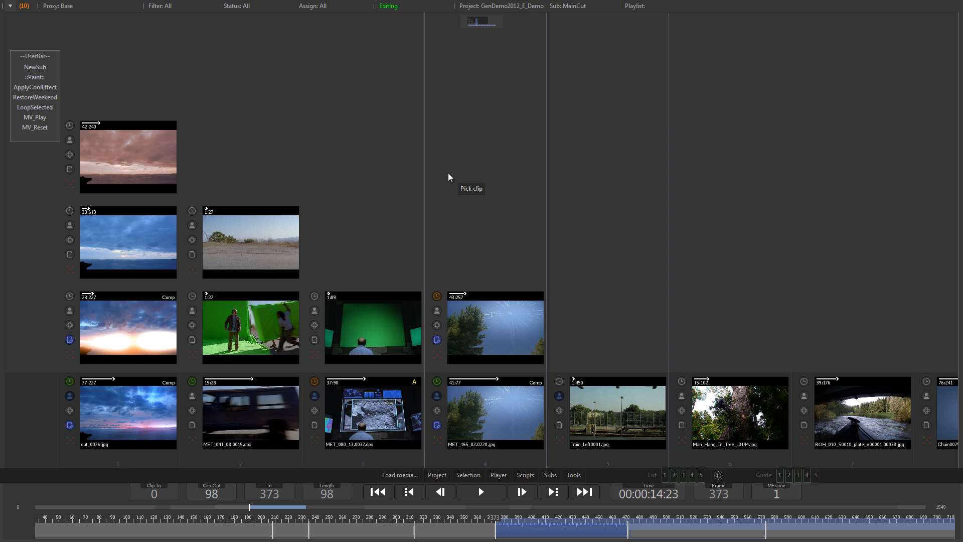
{"action": "left_click", "coordinate": [239, 7]}
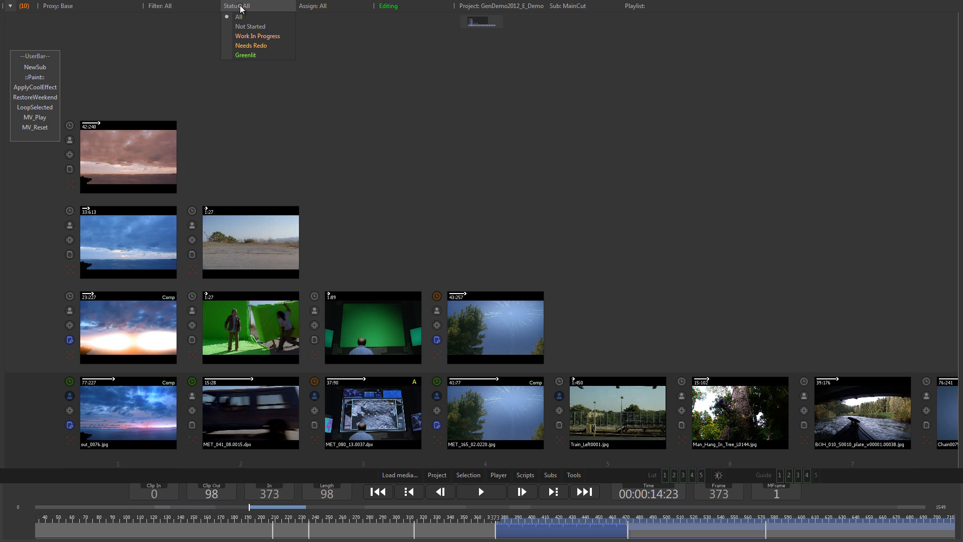
{"action": "left_click", "coordinate": [254, 45]}
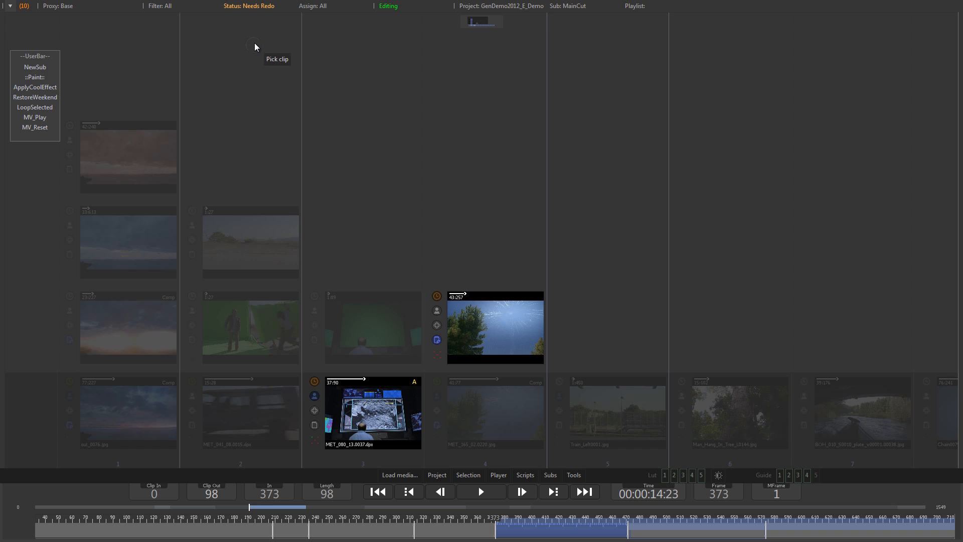
{"action": "left_click", "coordinate": [326, 7]}
{"action": "left_click", "coordinate": [319, 26]}
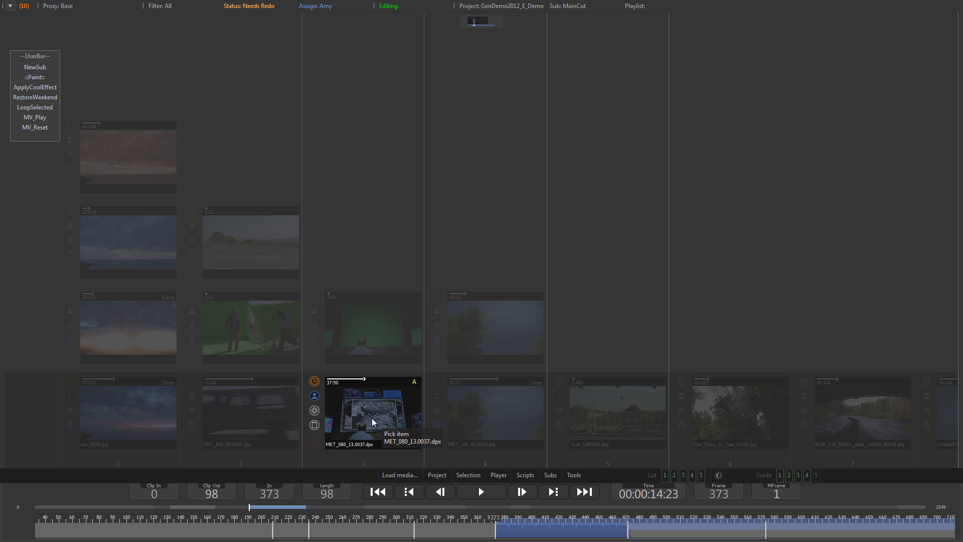
Reset the status and assignee filters to All
{"action": "left_click", "coordinate": [259, 7]}
{"action": "left_click", "coordinate": [254, 20]}
{"action": "left_click", "coordinate": [316, 7]}
{"action": "left_click", "coordinate": [320, 18]}
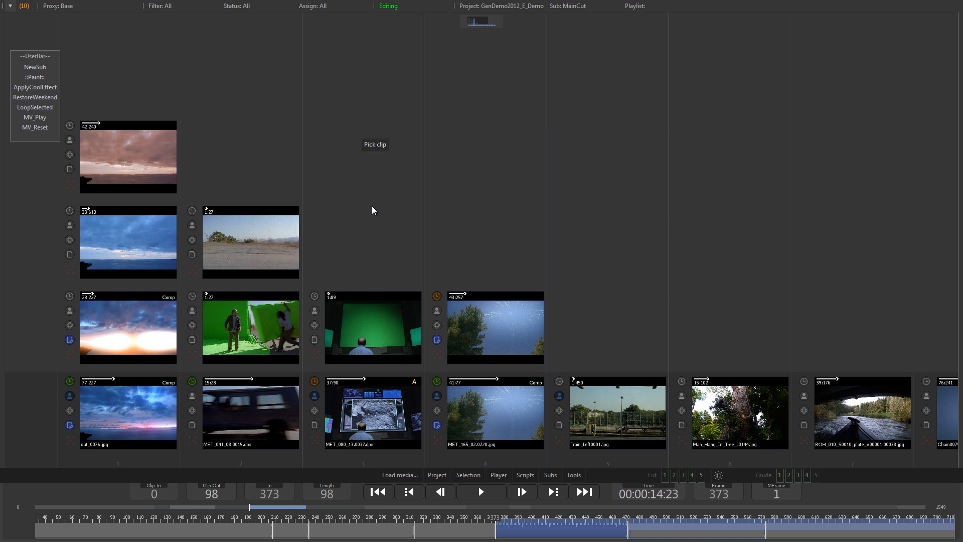
Create a sub of all clips assigned to Amy from a clip's assignment list, and delete that Amy sub
{"action": "left_click", "coordinate": [315, 395]}
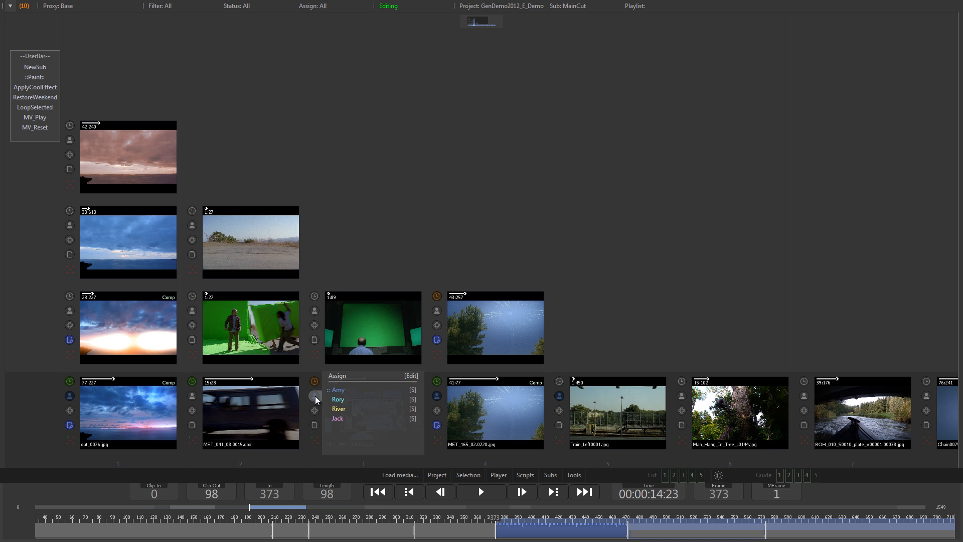
{"action": "left_click", "coordinate": [414, 390]}
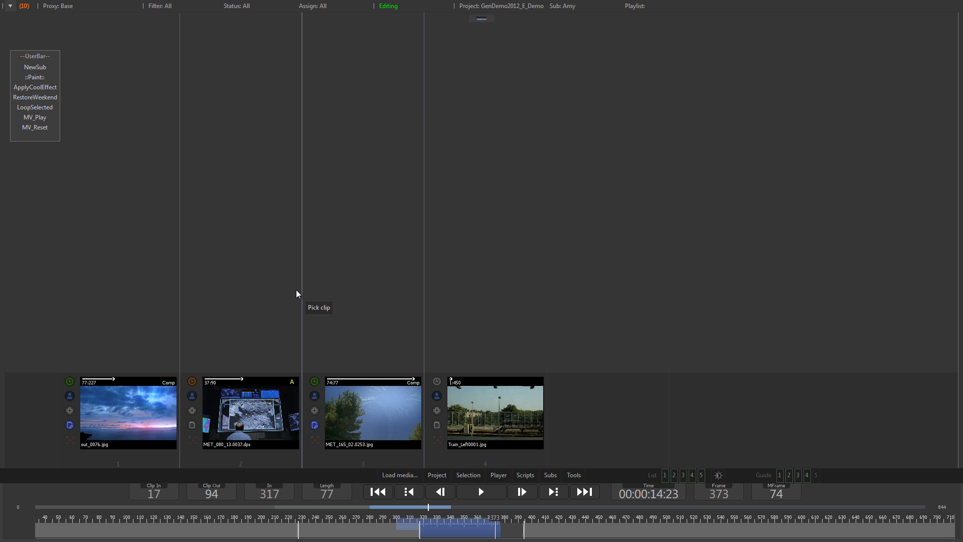
{"action": "left_click", "coordinate": [562, 5]}
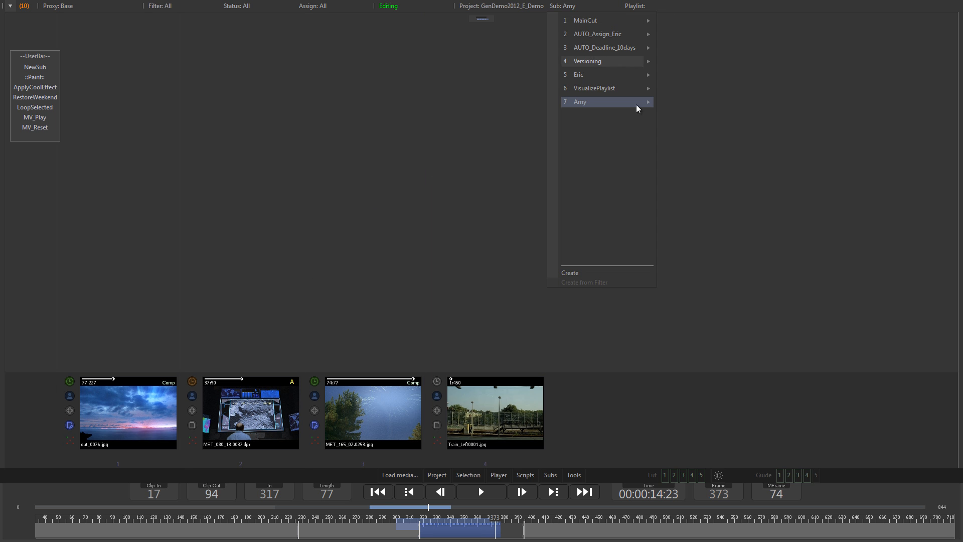
{"action": "mouse_move", "coordinate": [651, 103]}
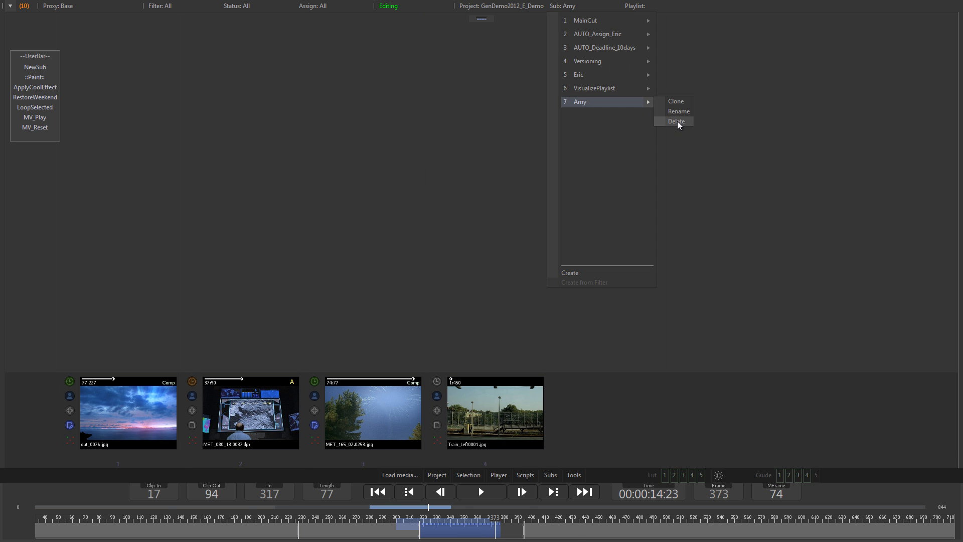
{"action": "left_click", "coordinate": [677, 121]}
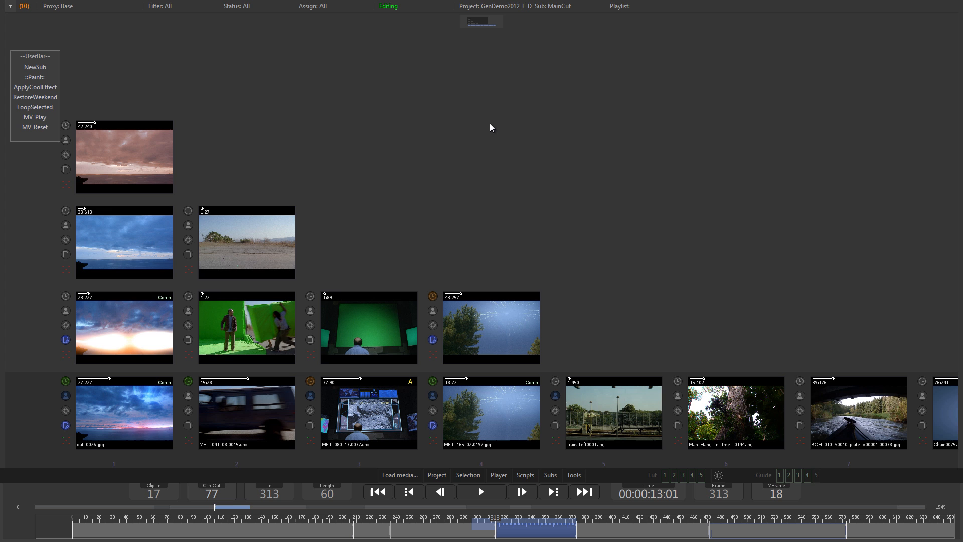
Open the project preferences, review the Assign and Status pages, and close them with OK
{"action": "left_click", "coordinate": [440, 475]}
{"action": "left_click", "coordinate": [440, 434]}
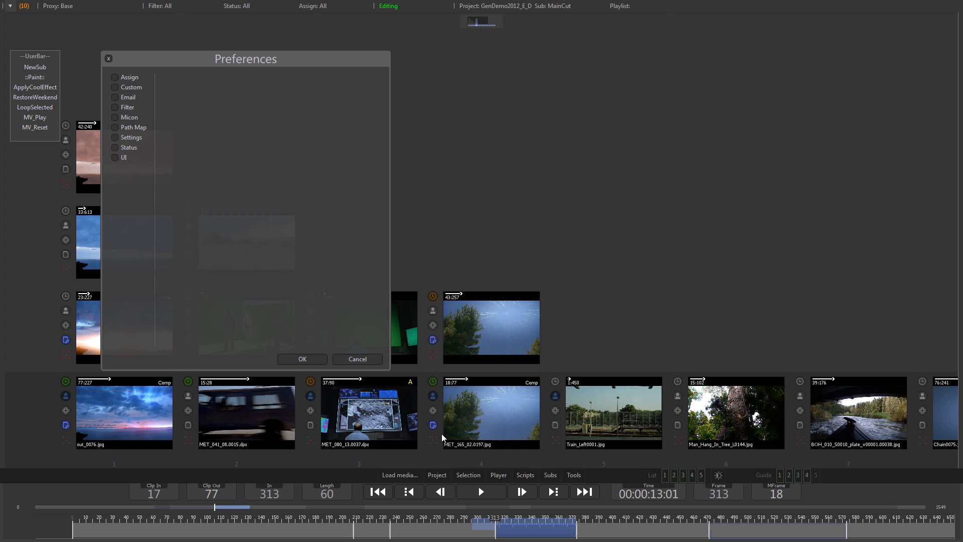
{"action": "left_click", "coordinate": [135, 78]}
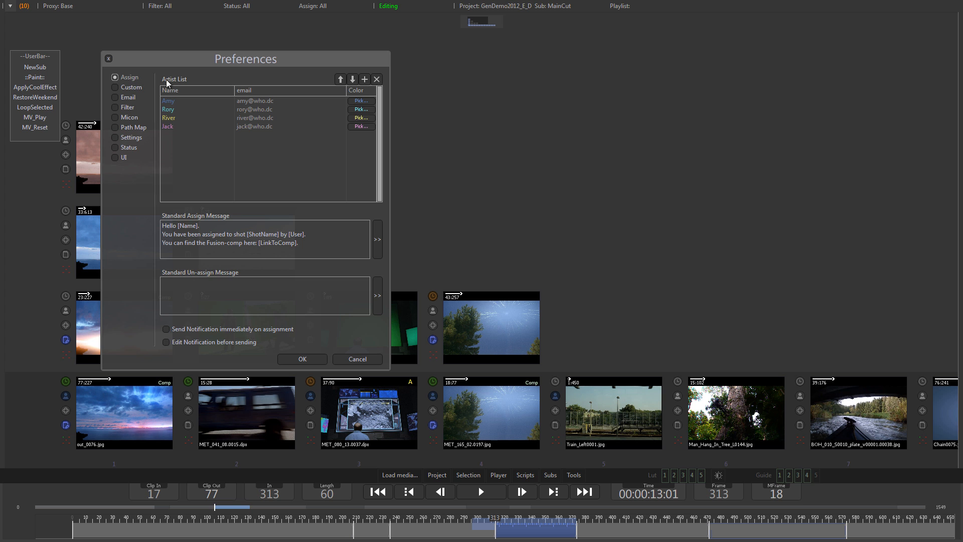
{"action": "left_click", "coordinate": [131, 149]}
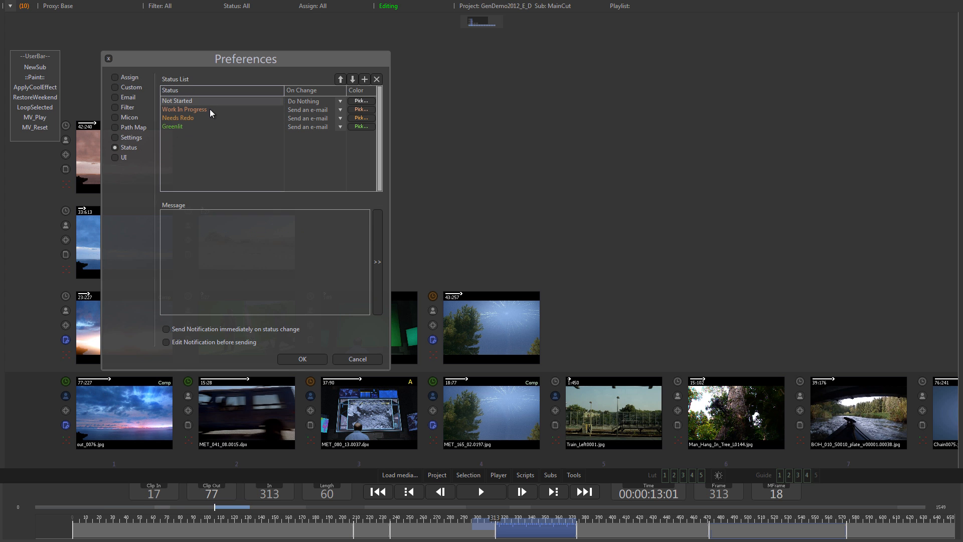
{"action": "left_click", "coordinate": [298, 359]}
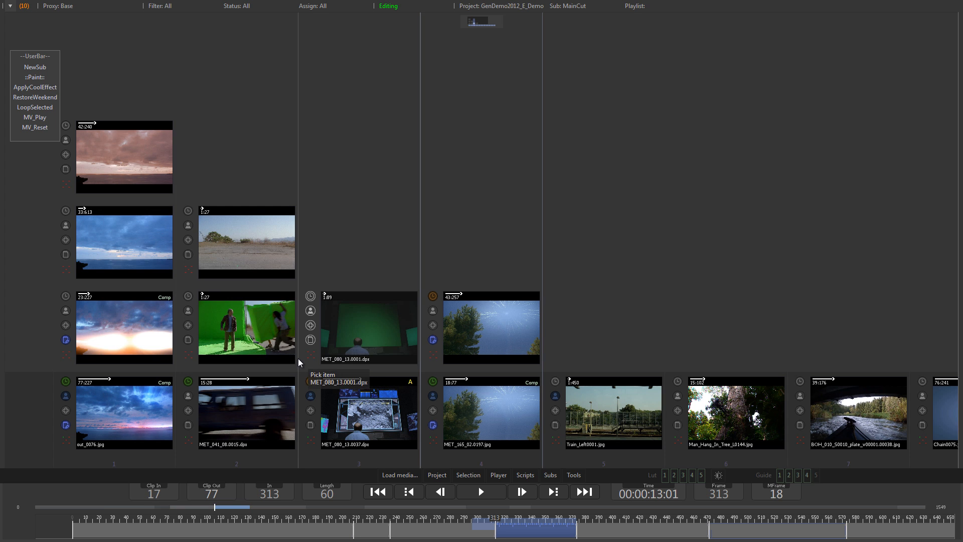
Edit the custom info display of clip MET_080_13 and add the CreationTime metadata field to its list
{"action": "left_click", "coordinate": [647, 138]}
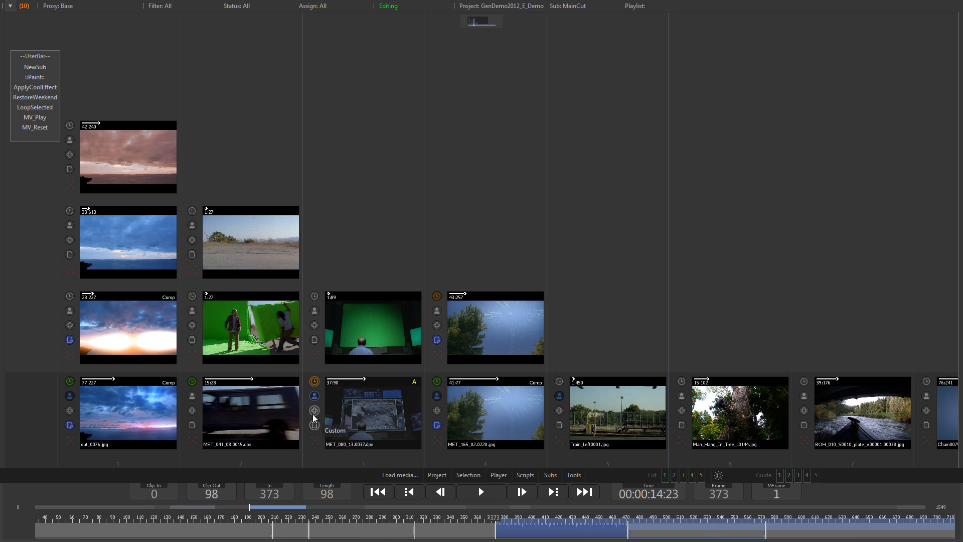
{"action": "mouse_move", "coordinate": [314, 410]}
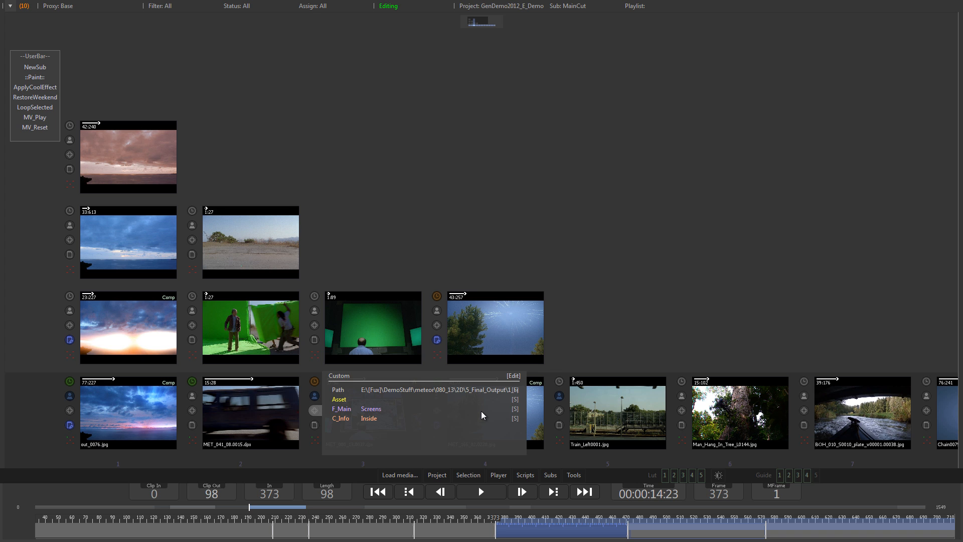
{"action": "left_click", "coordinate": [512, 377]}
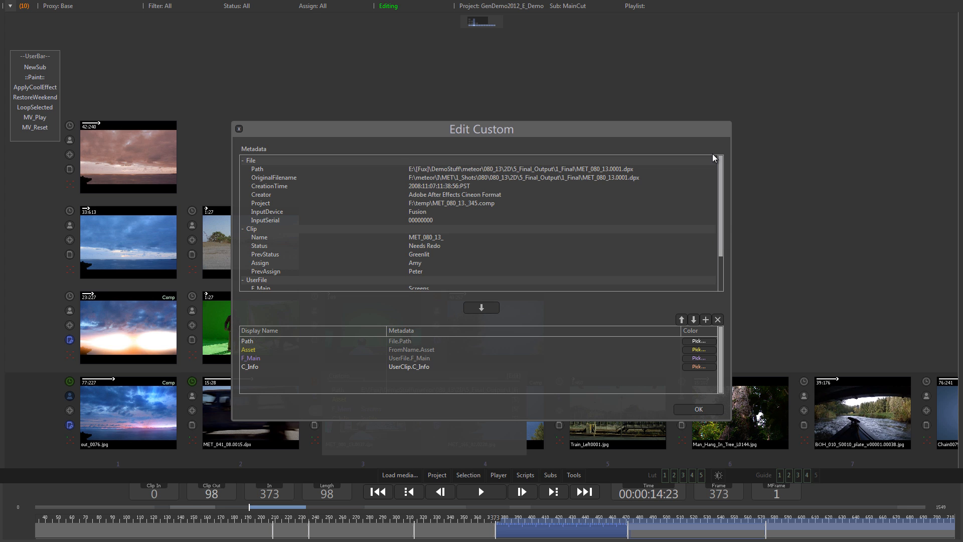
{"action": "left_click", "coordinate": [273, 186]}
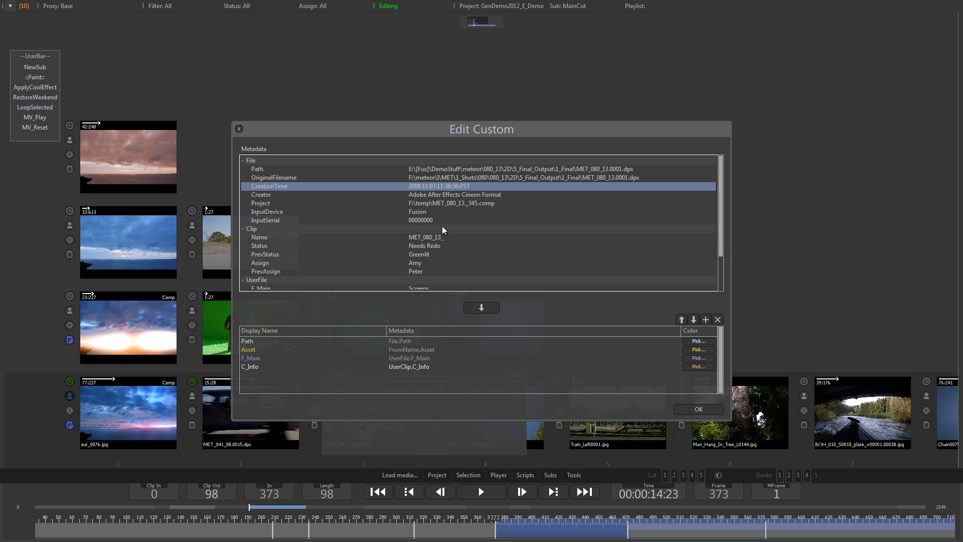
{"action": "left_click", "coordinate": [485, 309]}
Set the CreationTime entry's colour to salmon pink (R 1.000, G 0.610, B 0.580)
{"action": "left_click", "coordinate": [700, 375]}
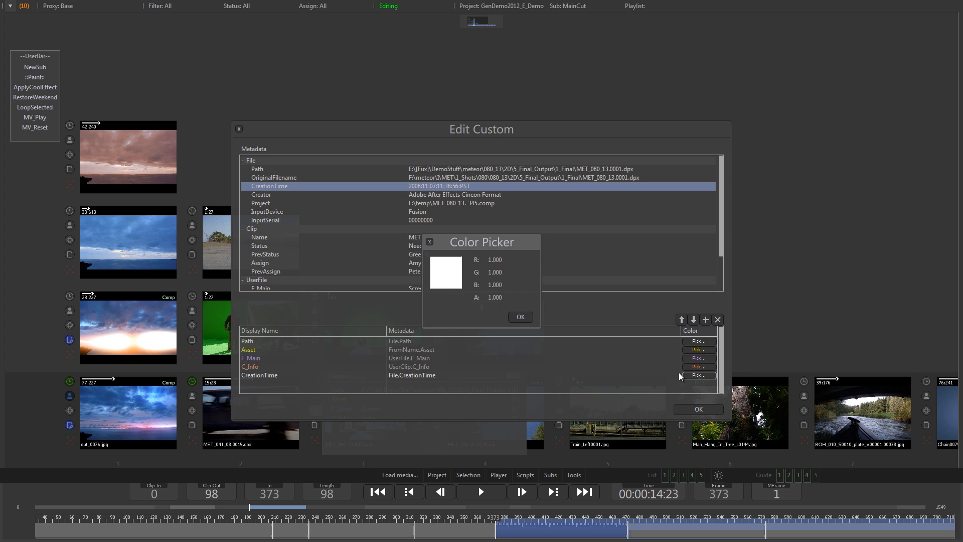
{"action": "left_click_drag", "start_coordinate": [494, 275], "coordinate": [453, 271]}
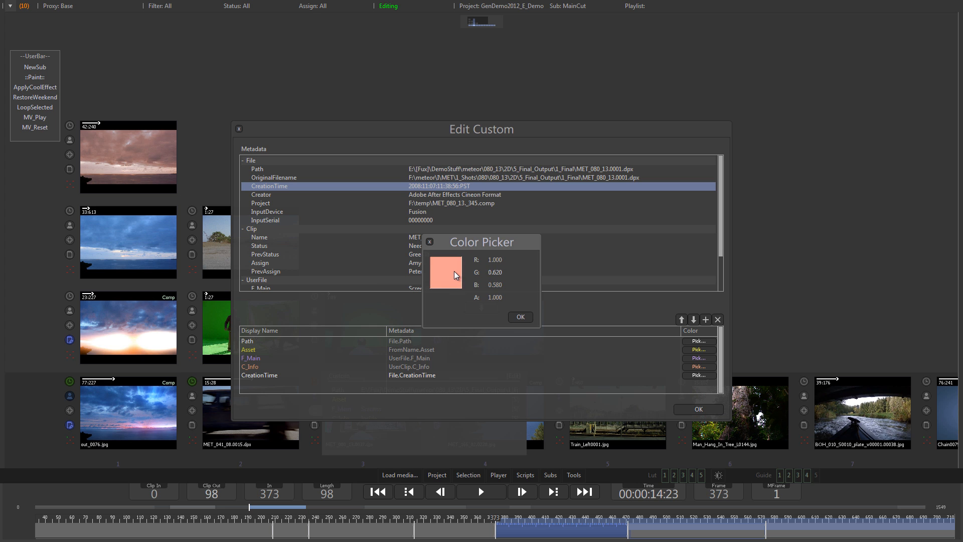
{"action": "left_click", "coordinate": [520, 318]}
Move the CreationTime entry up to second place in the custom display list, just below Path
{"action": "left_click", "coordinate": [467, 376]}
{"action": "left_click", "coordinate": [682, 320]}
{"action": "left_click", "coordinate": [682, 320]}
{"action": "left_click", "coordinate": [683, 320]}
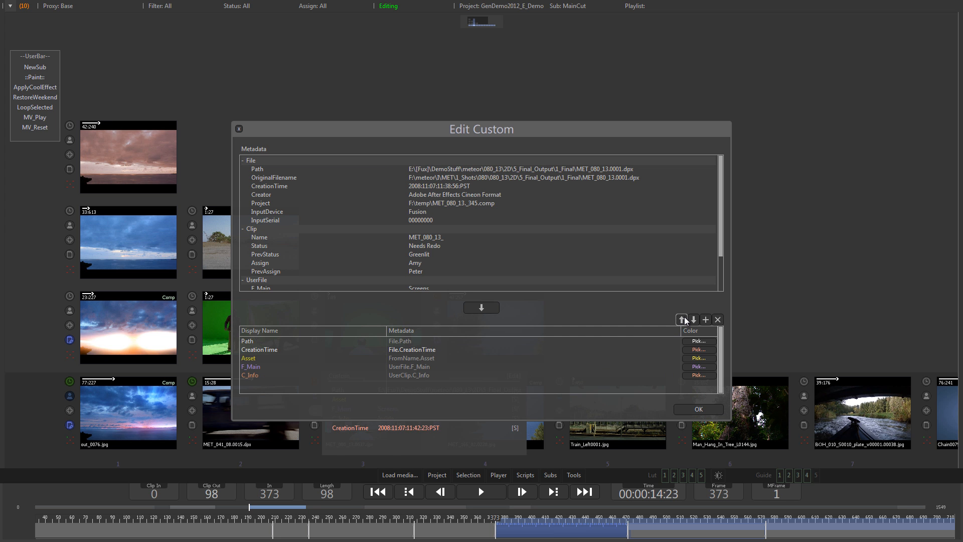
{"action": "left_click", "coordinate": [686, 321]}
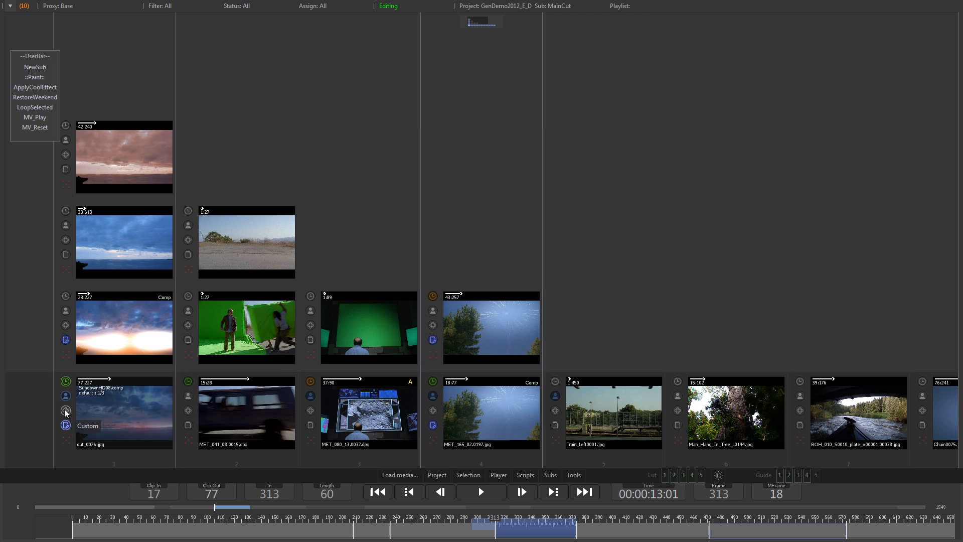
Create a sub of clips sharing the C_Info value Sky from the first clip's custom info, and delete that C_Info sub
{"action": "mouse_move", "coordinate": [64, 408]}
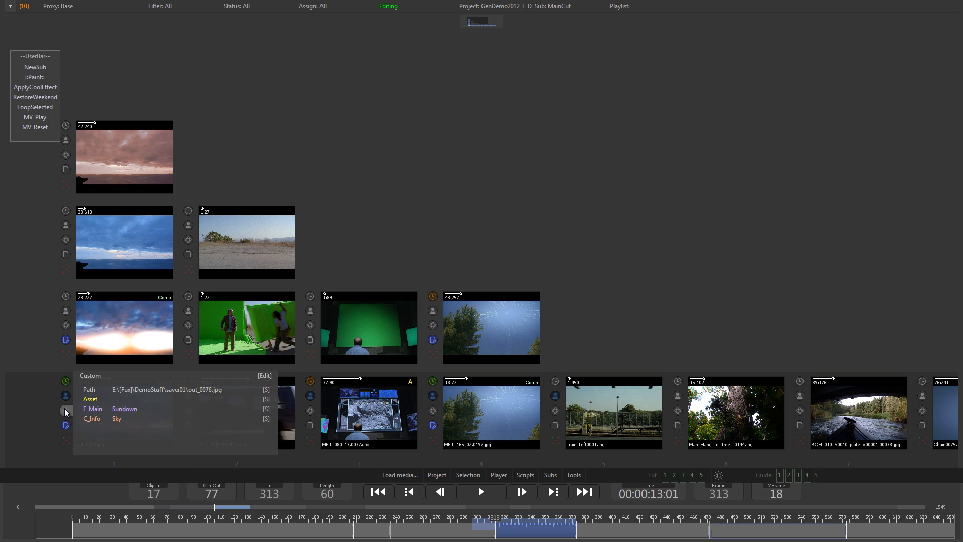
{"action": "left_click", "coordinate": [266, 419]}
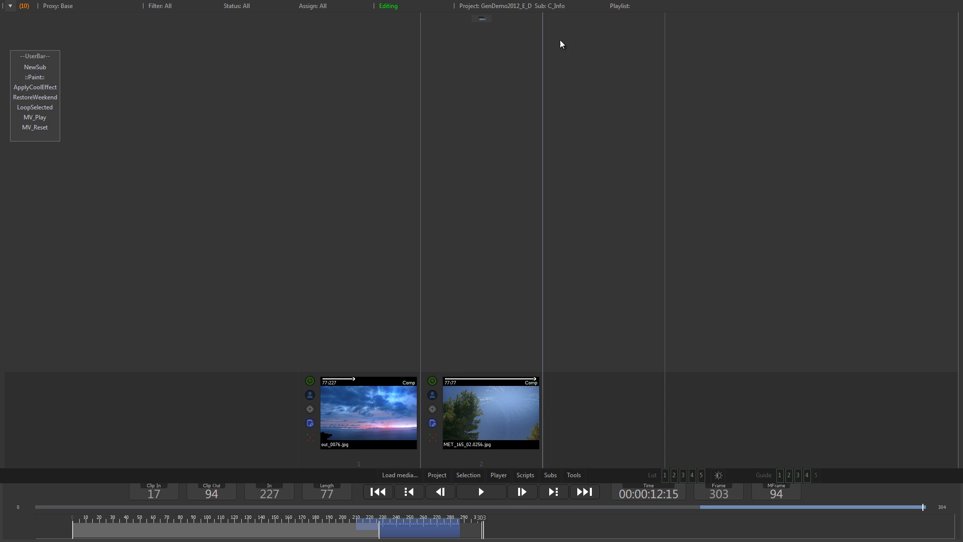
{"action": "left_click", "coordinate": [555, 6]}
{"action": "mouse_move", "coordinate": [634, 103]}
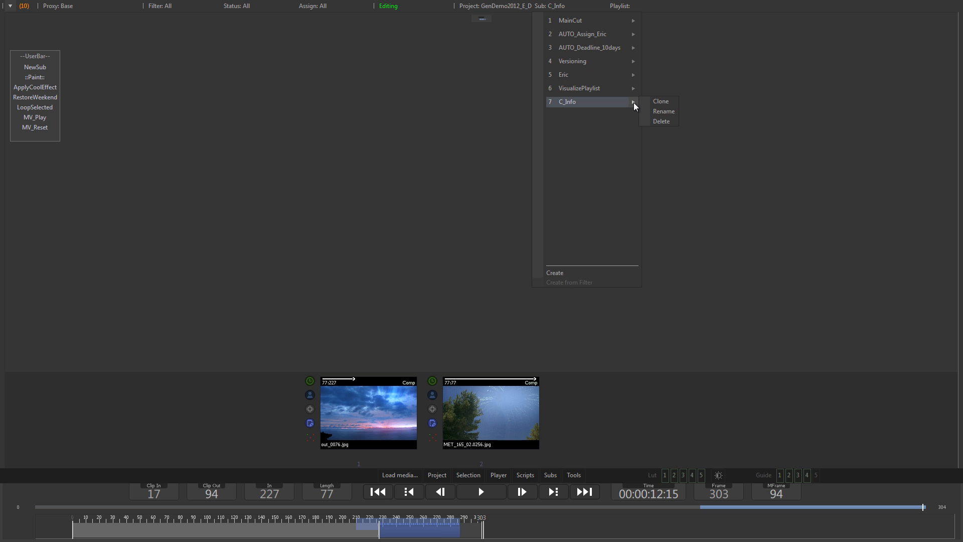
{"action": "left_click", "coordinate": [661, 122]}
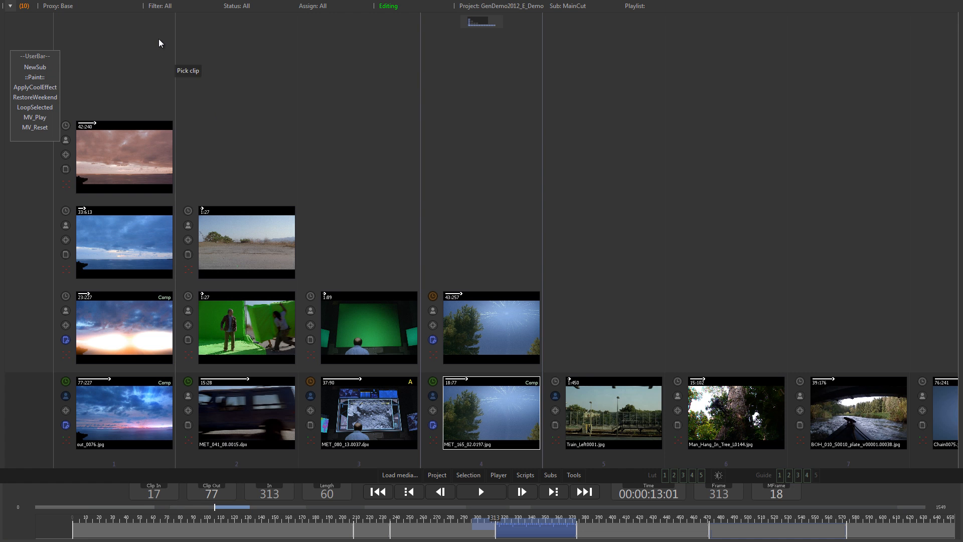
Open the filter preferences and add a new filter named Demo
{"action": "left_click", "coordinate": [169, 5]}
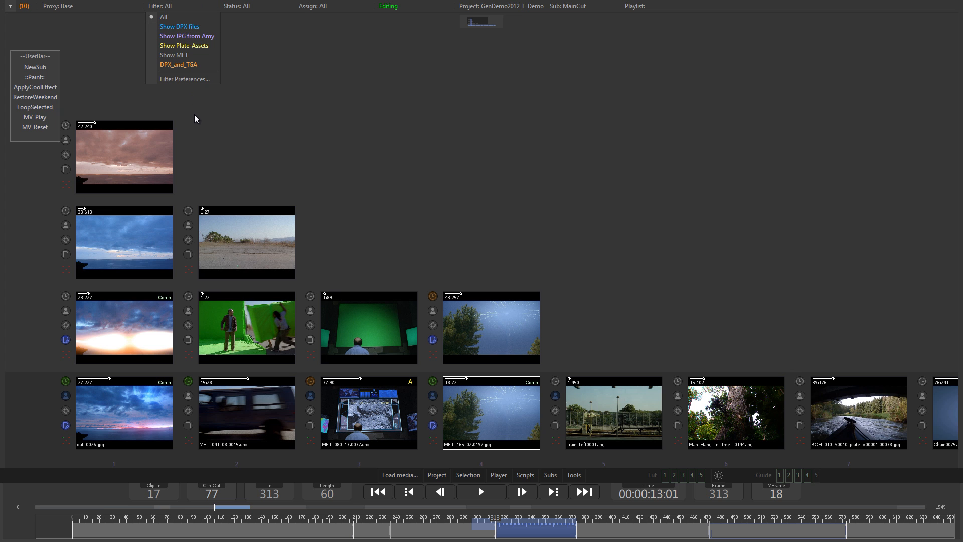
{"action": "left_click", "coordinate": [189, 79]}
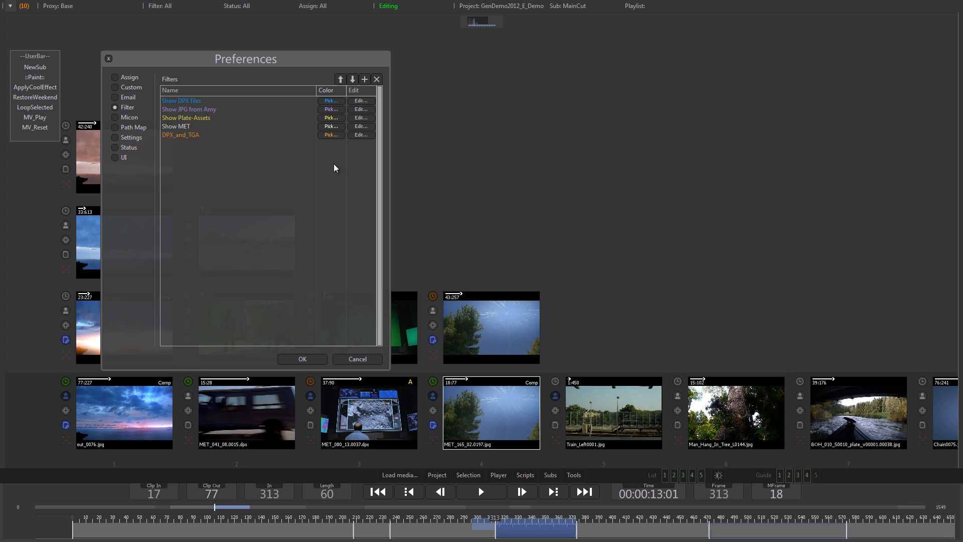
{"action": "left_click", "coordinate": [365, 80]}
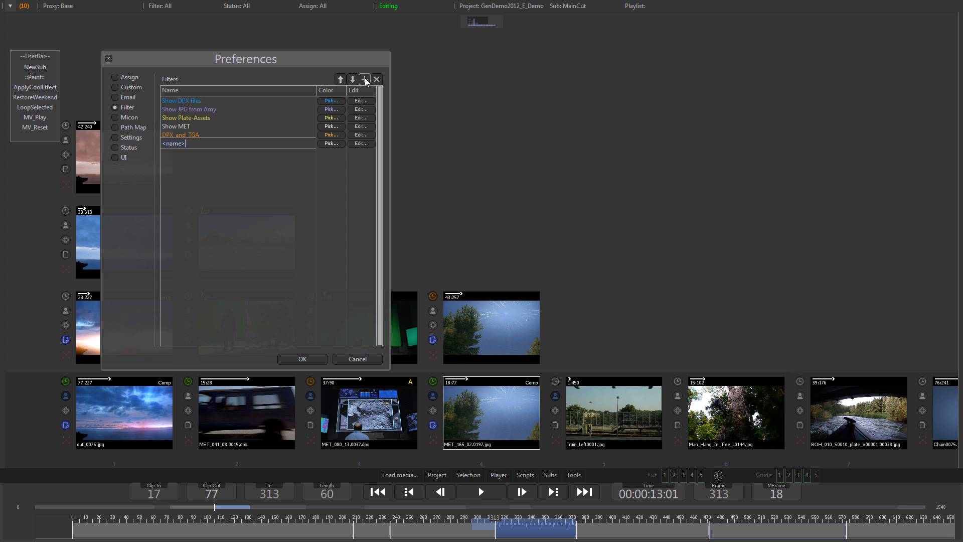
{"action": "type", "text": "Demo"}
{"action": "key", "text": "Return"}
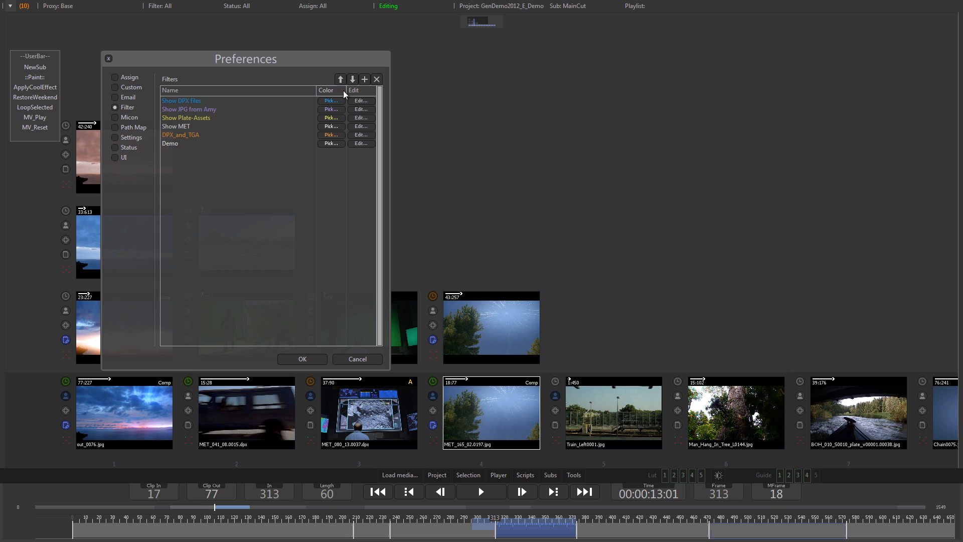
Pick a colour for the Demo filter in the color picker
{"action": "left_click", "coordinate": [331, 143]}
{"action": "left_click_drag", "start_coordinate": [492, 259], "coordinate": [454, 261]}
{"action": "left_click", "coordinate": [522, 316]}
Edit the Demo filter, add an expression row with an empty Boolean, and confirm both dialogs
{"action": "left_click", "coordinate": [361, 144]}
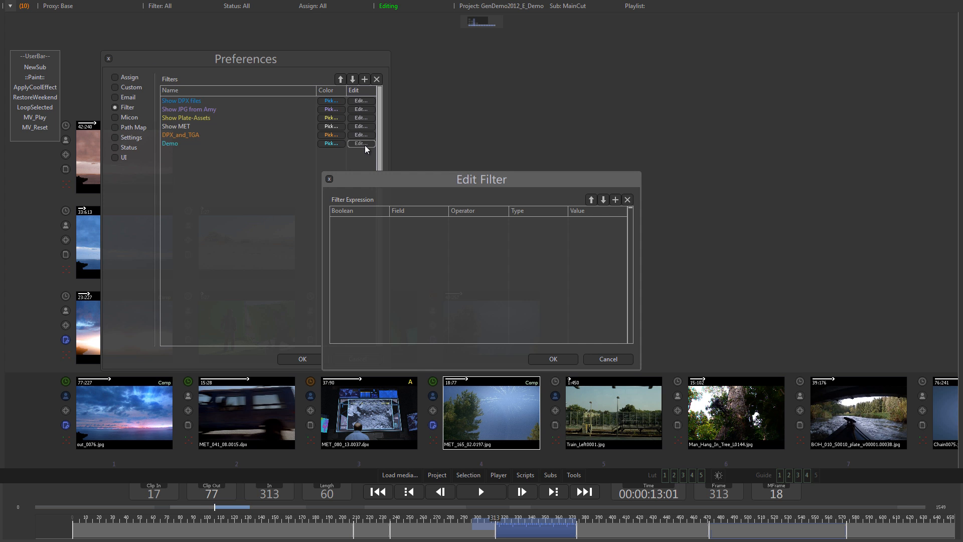
{"action": "left_click", "coordinate": [615, 200]}
{"action": "left_click", "coordinate": [381, 222]}
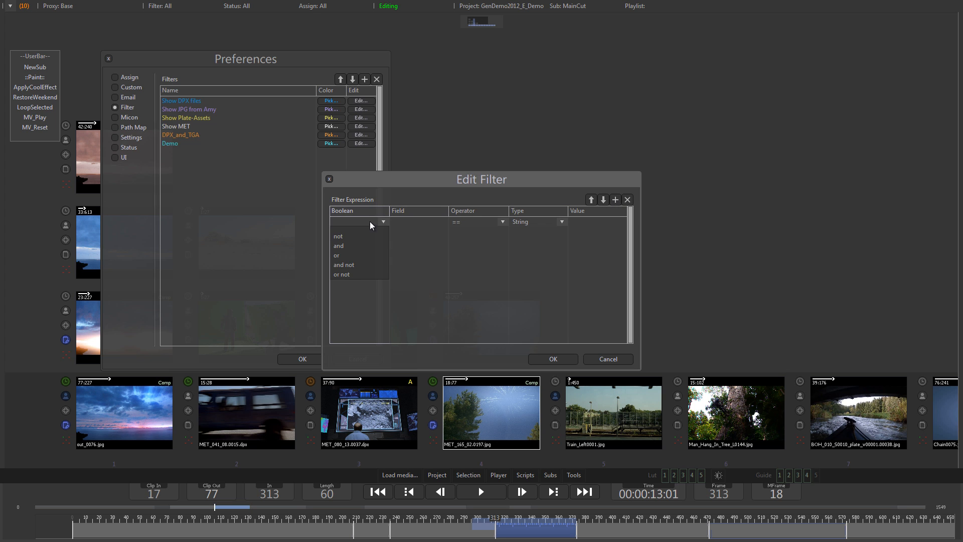
{"action": "left_click", "coordinate": [361, 229]}
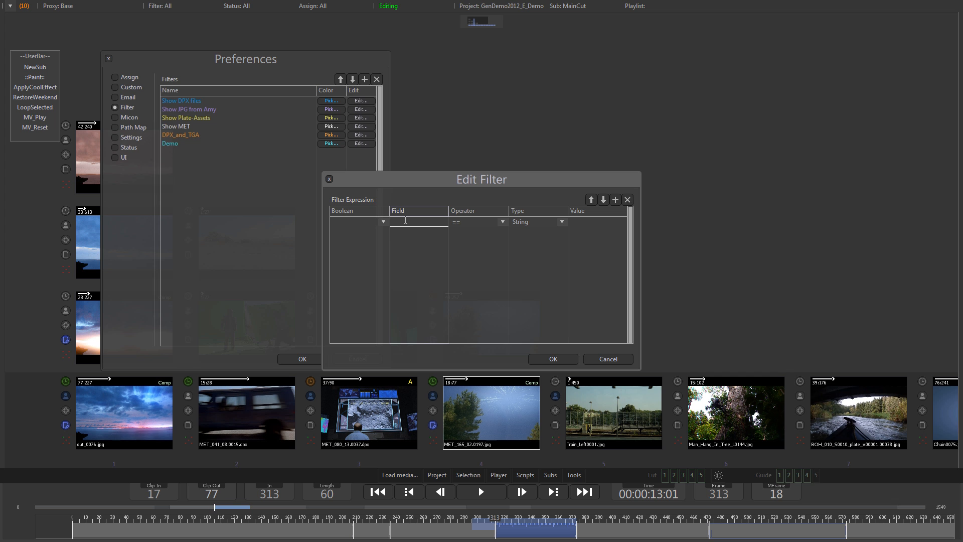
{"action": "left_click", "coordinate": [558, 357]}
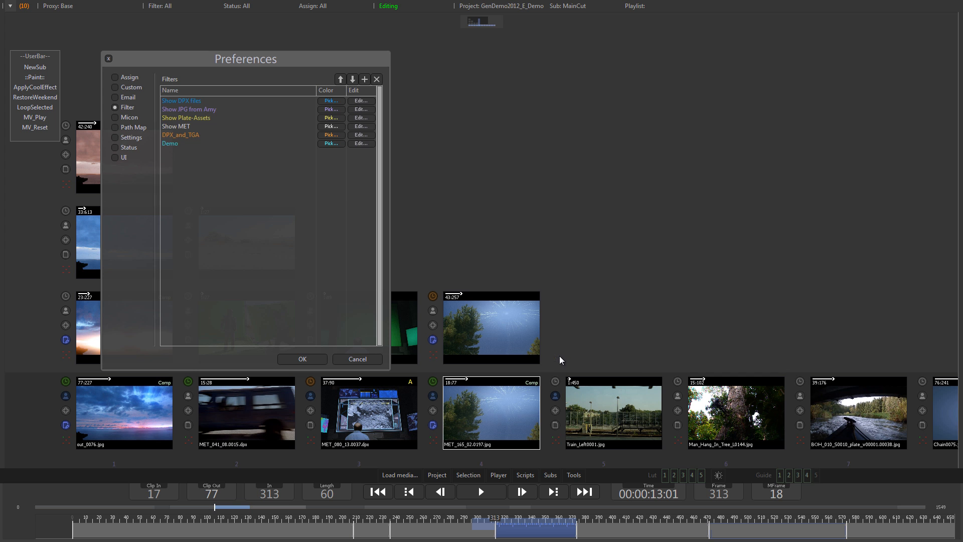
{"action": "left_click", "coordinate": [304, 358]}
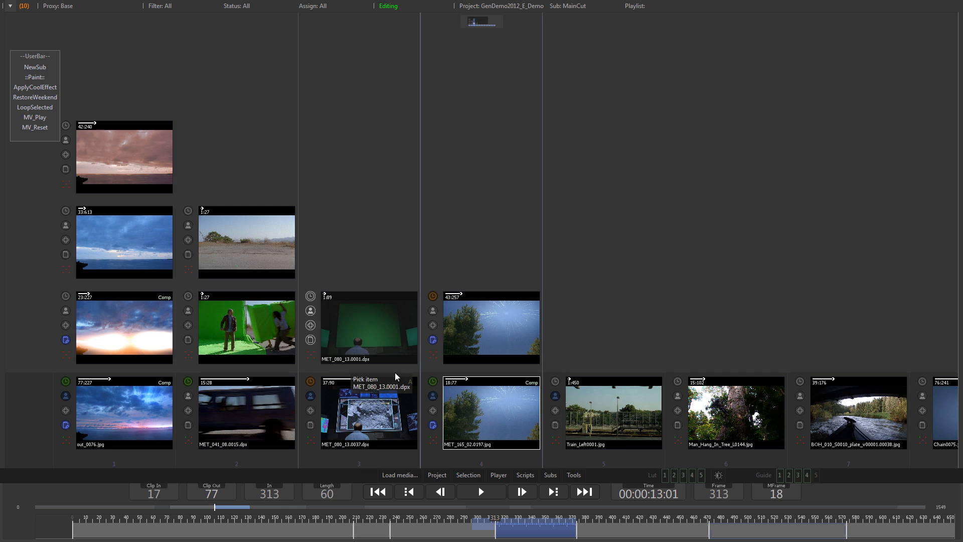
Open the metadata of clip MET_165_02.0197.jpg
{"action": "double_click", "coordinate": [489, 410]}
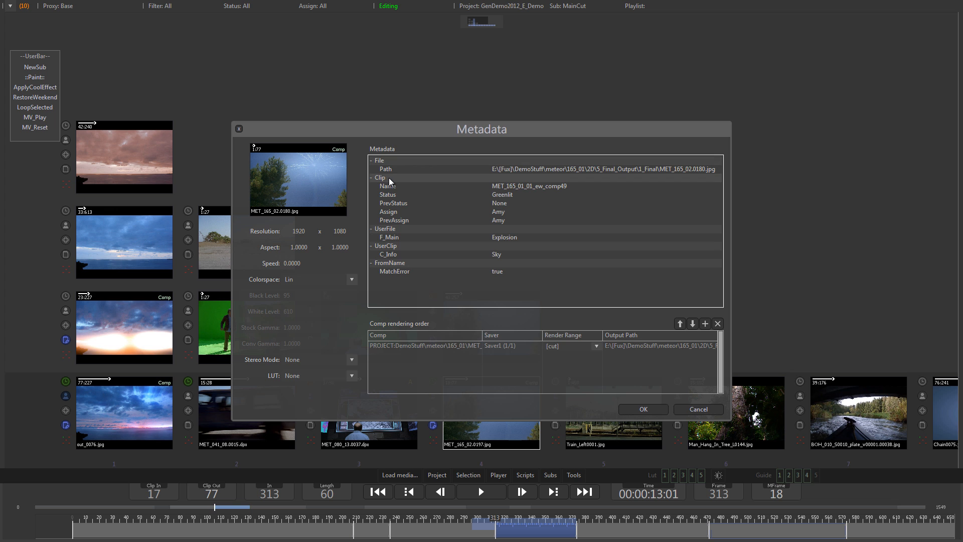
Edit the Demo filter's expression row and set its field to Clip.Name
{"action": "key", "text": "Escape"}
{"action": "left_click", "coordinate": [163, 6]}
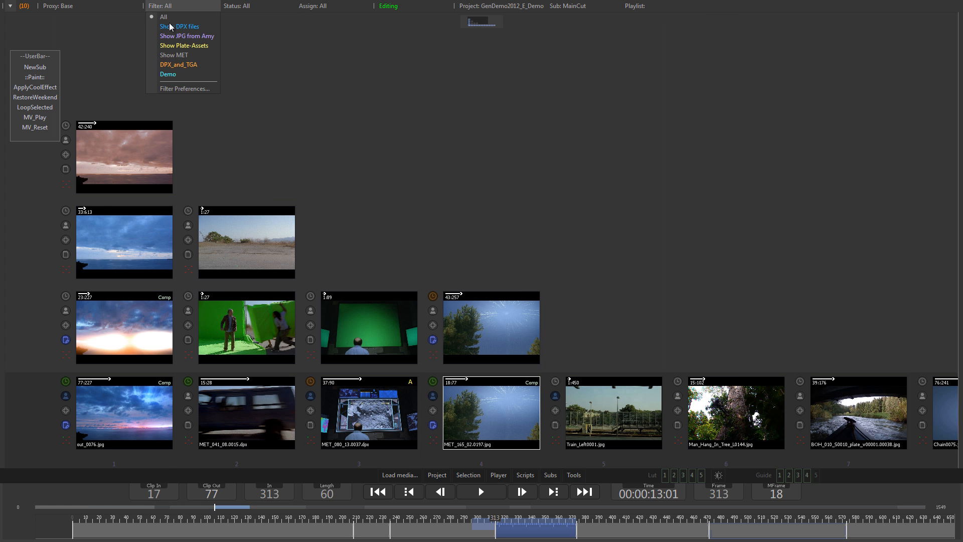
{"action": "left_click", "coordinate": [180, 88]}
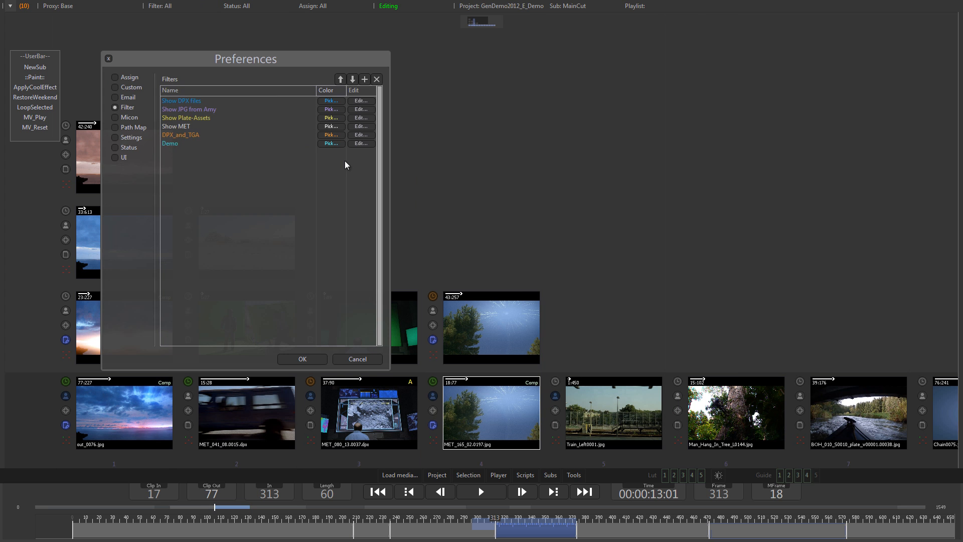
{"action": "left_click", "coordinate": [360, 144]}
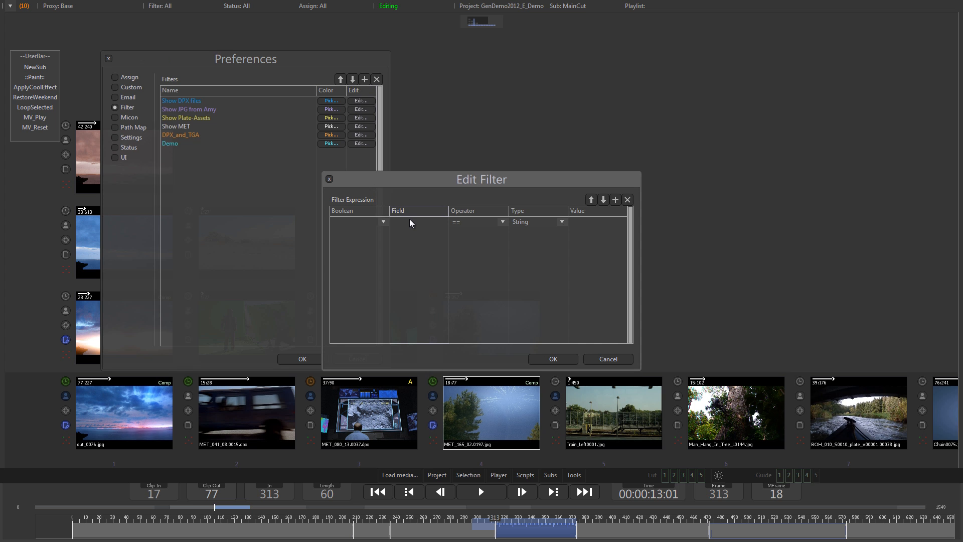
{"action": "type", "text": "Clip.Name"}
{"action": "key", "text": "Return"}
Set the Demo filter's operator to contains and its value to MET, then confirm both dialogs
{"action": "left_click", "coordinate": [502, 222]}
{"action": "left_click", "coordinate": [479, 296]}
{"action": "left_click", "coordinate": [594, 221]}
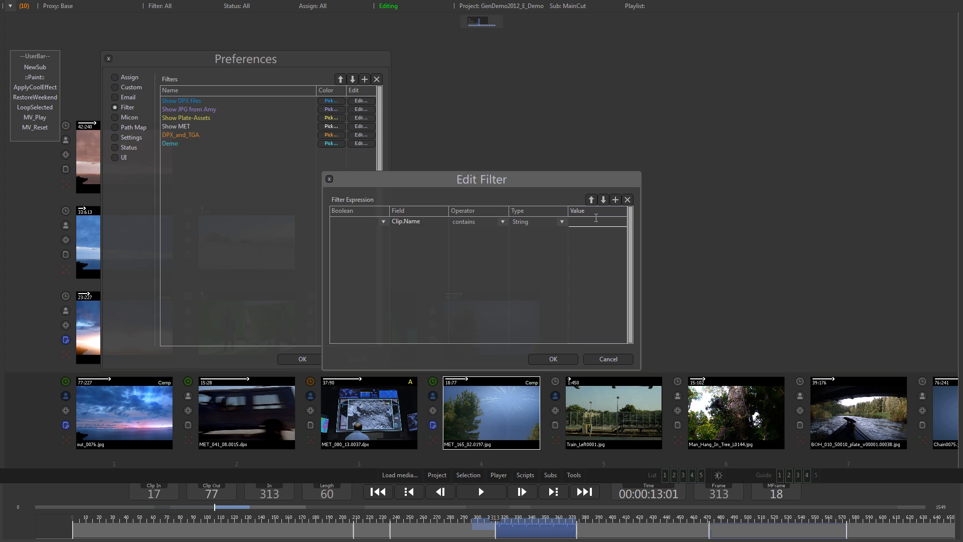
{"action": "type", "text": "MET"}
{"action": "key", "text": "Return"}
{"action": "left_click", "coordinate": [554, 359]}
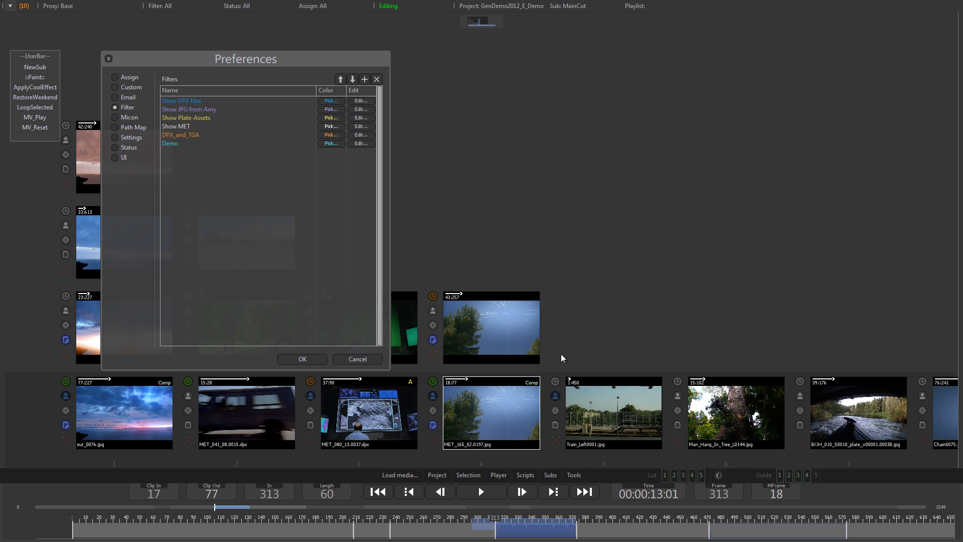
{"action": "left_click", "coordinate": [302, 359]}
Apply the Demo filter to the clip view, then switch the filter back to All
{"action": "left_click", "coordinate": [160, 6]}
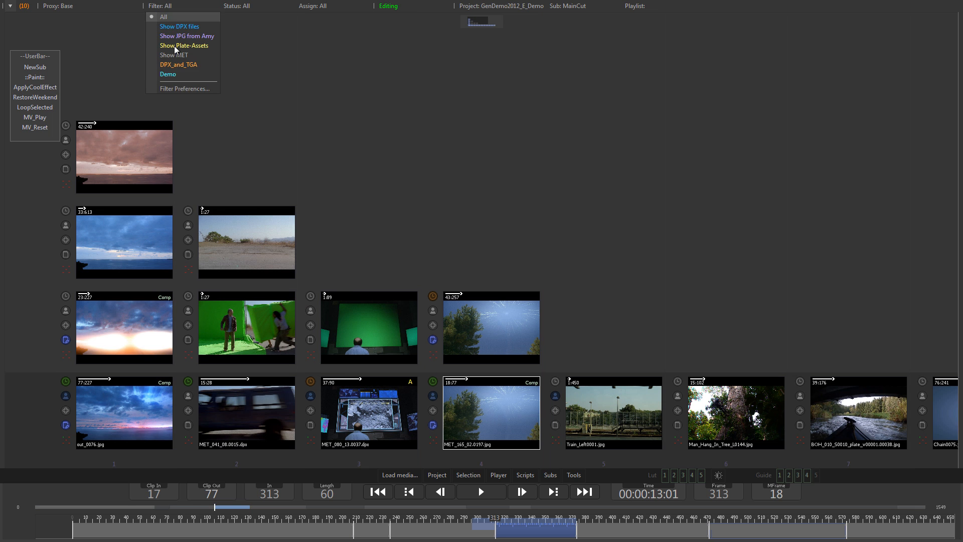
{"action": "left_click", "coordinate": [183, 74]}
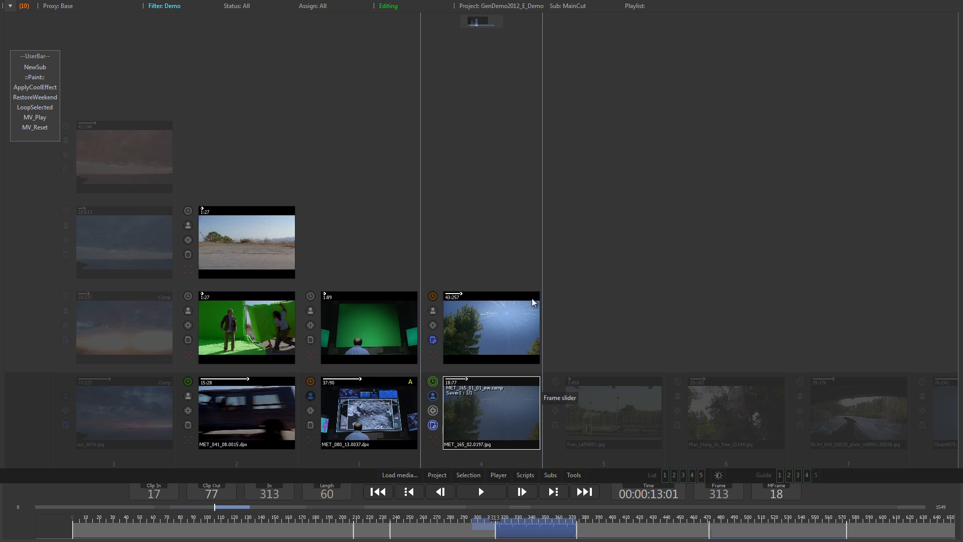
{"action": "left_click", "coordinate": [167, 7]}
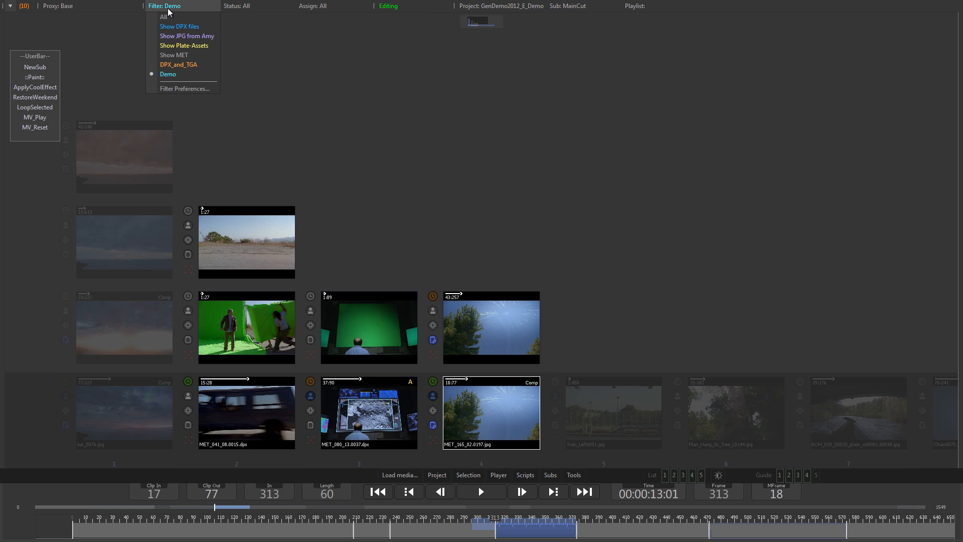
{"action": "left_click", "coordinate": [166, 16]}
Open the DPX_and_TGA filter's expression to examine how it is built
{"action": "left_click", "coordinate": [161, 7]}
{"action": "left_click", "coordinate": [179, 88]}
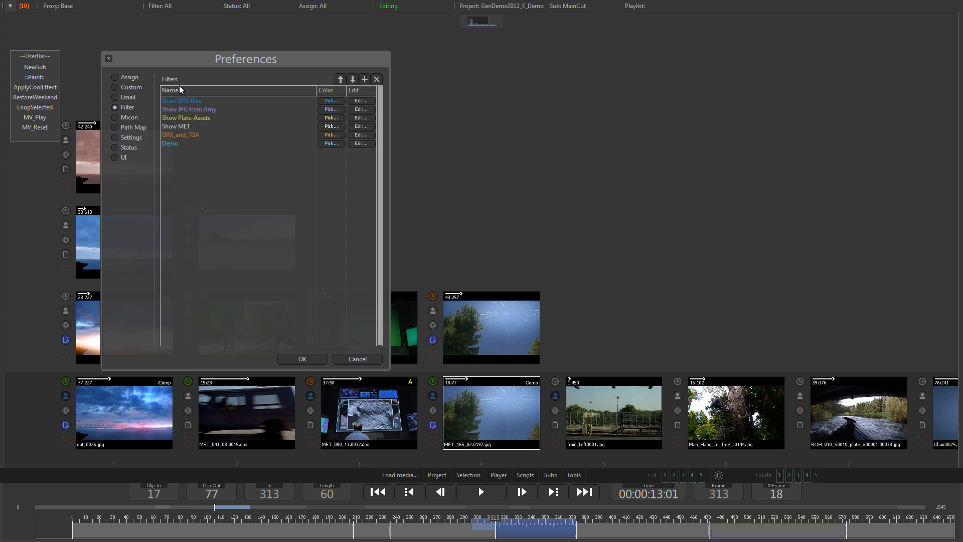
{"action": "left_click", "coordinate": [362, 135]}
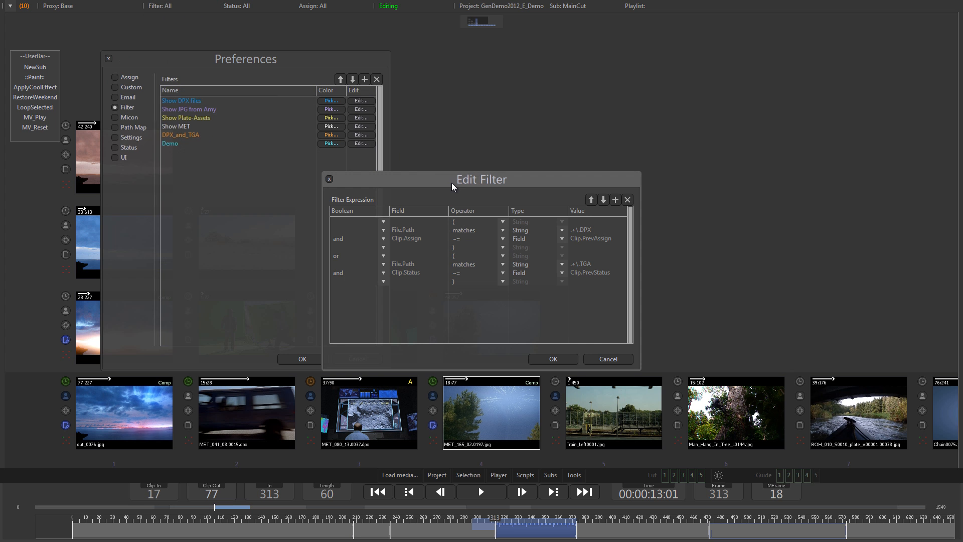
{"action": "left_click_drag", "start_coordinate": [456, 179], "coordinate": [498, 128]}
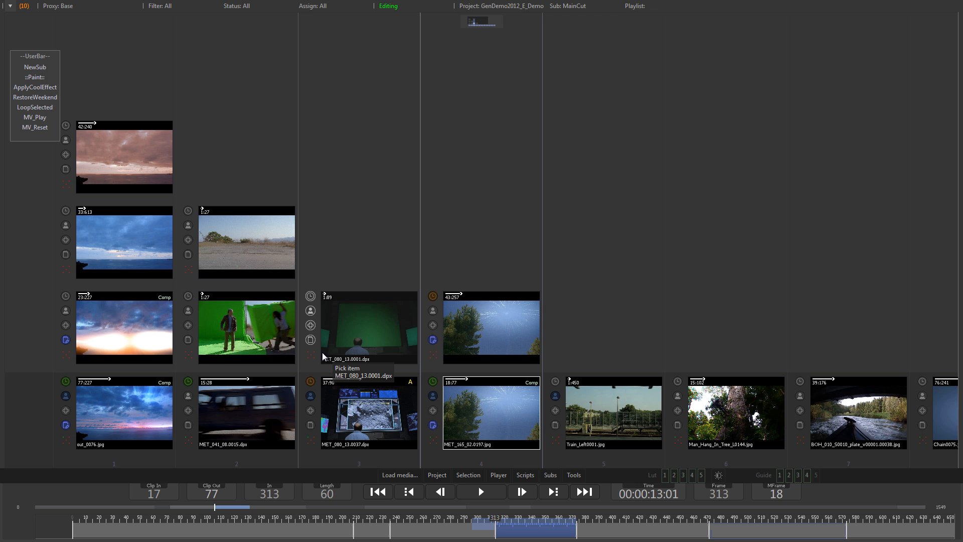
Add a custom footage metadata field named Demo in the project preferences
{"action": "left_click", "coordinate": [437, 474]}
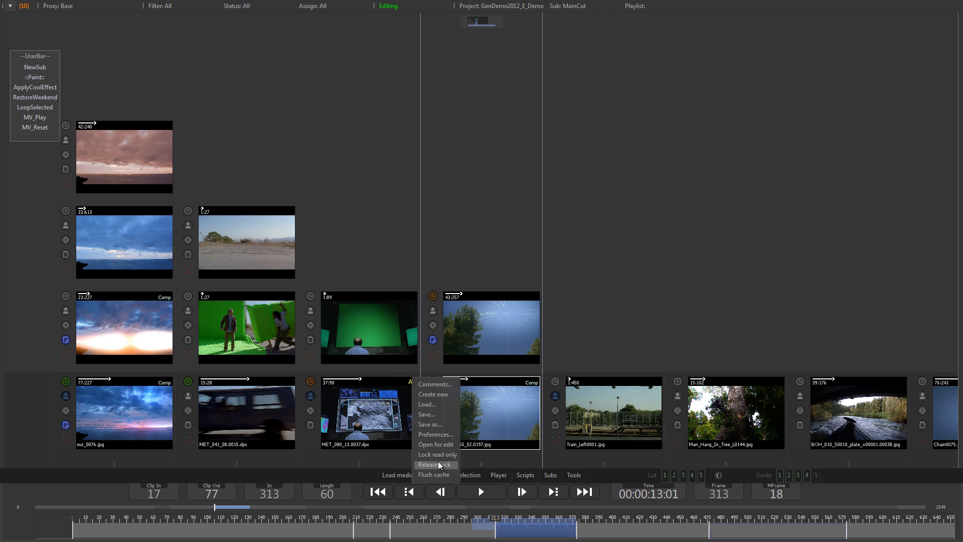
{"action": "left_click", "coordinate": [435, 434]}
{"action": "left_click", "coordinate": [128, 86]}
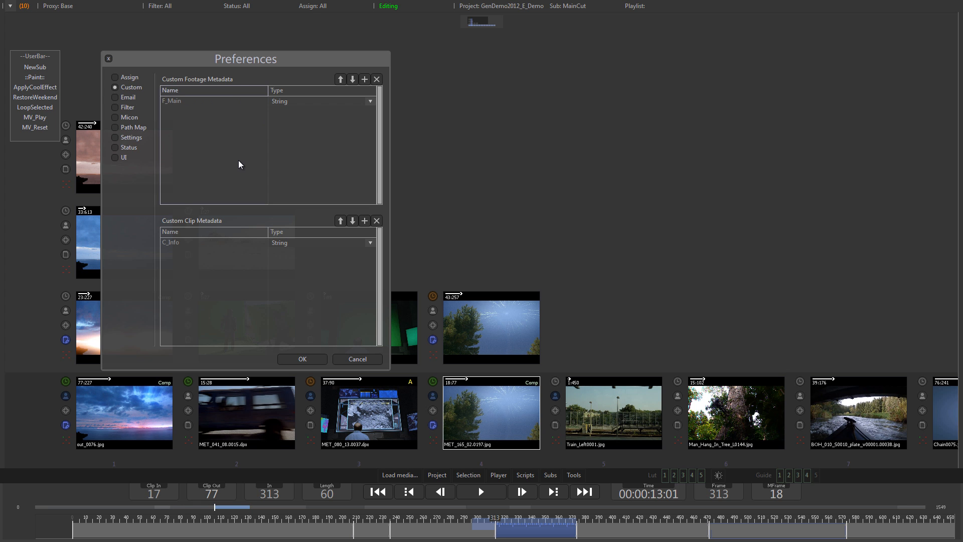
{"action": "left_click", "coordinate": [364, 80]}
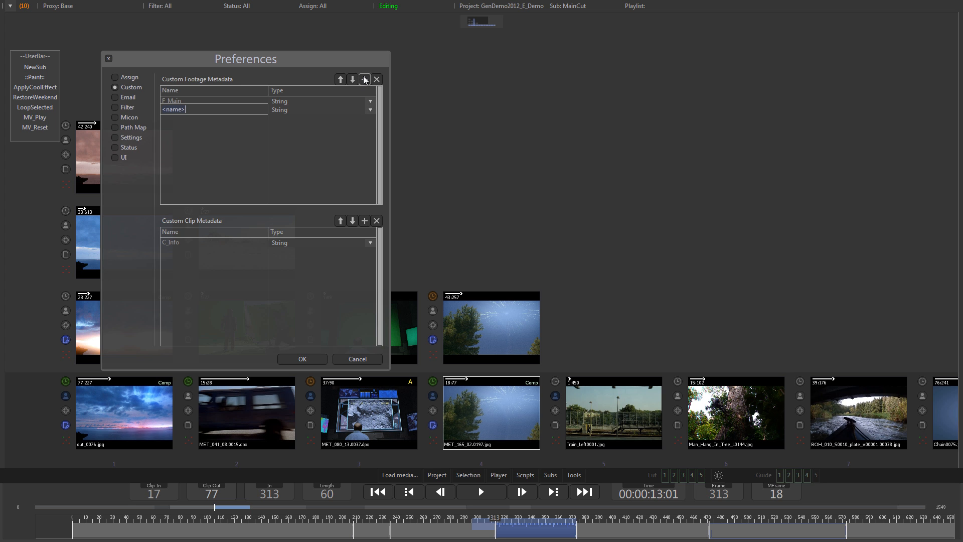
{"action": "type", "text": "Demo"}
{"action": "key", "text": "Return"}
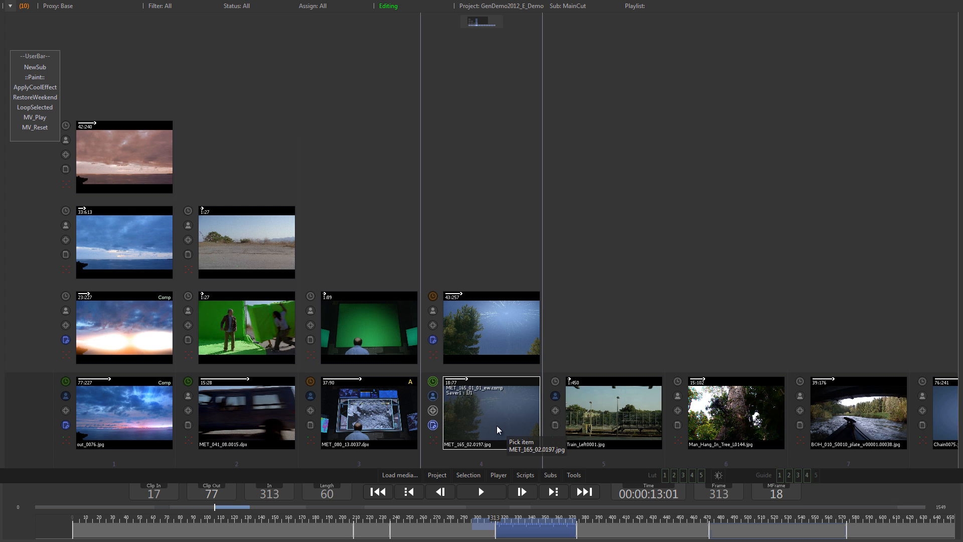
Open the selected clip's metadata and set its Demo field to SomeString
{"action": "key", "text": "m"}
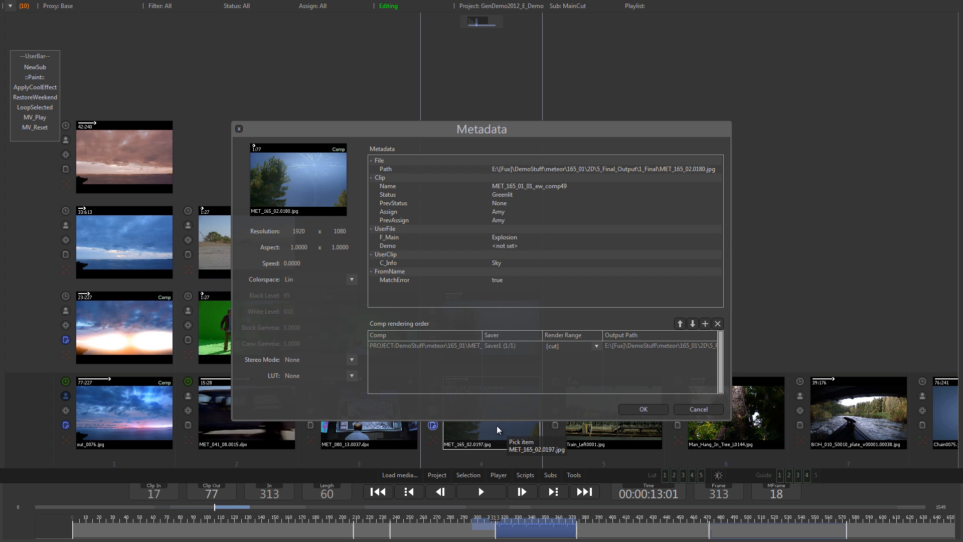
{"action": "double_click", "coordinate": [482, 246]}
{"action": "type", "text": "SomeString"}
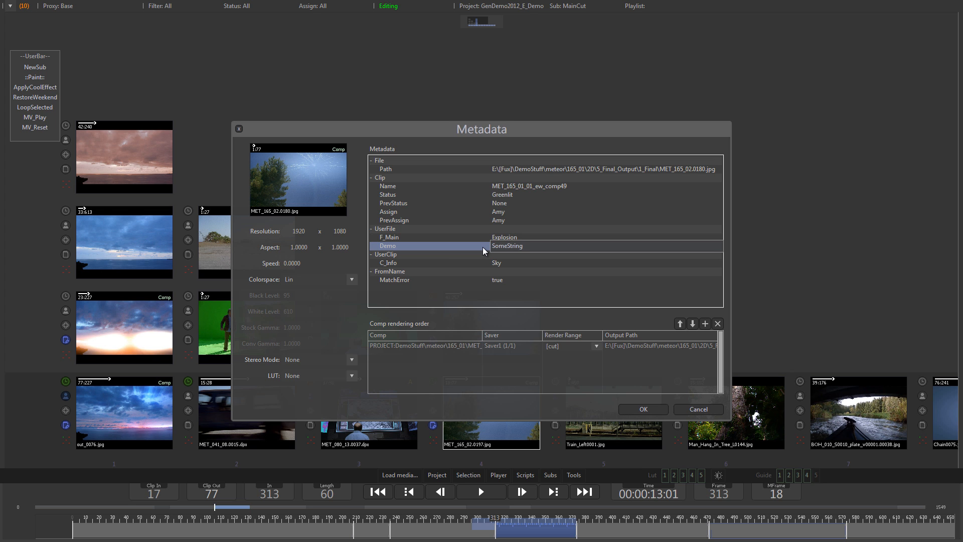
{"action": "key", "text": "Return"}
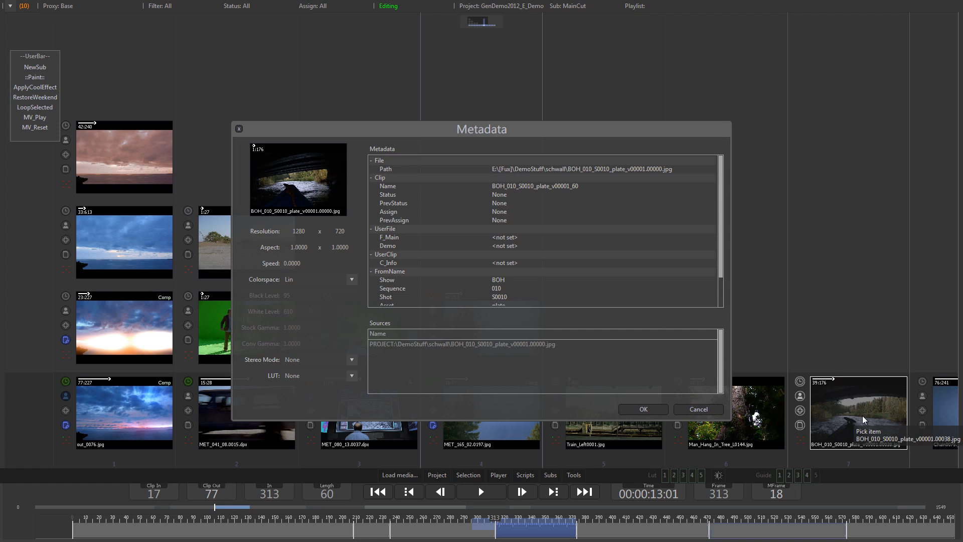
Inspect the metadata of the BOH_010_S0010_plate clip and the Man_Hang_In_Tree_L0144.jpg clip
{"action": "left_click_drag", "start_coordinate": [721, 185], "coordinate": [714, 257]}
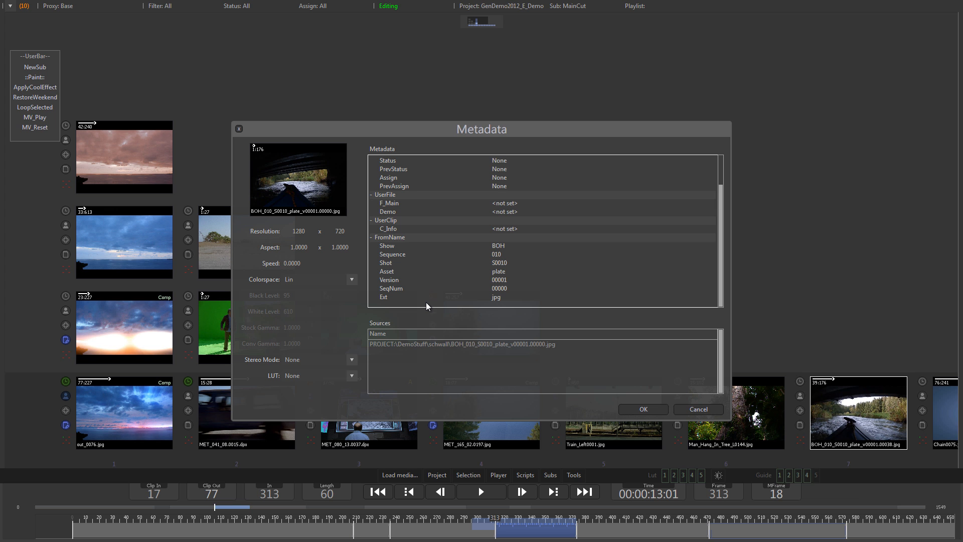
{"action": "left_click", "coordinate": [651, 409]}
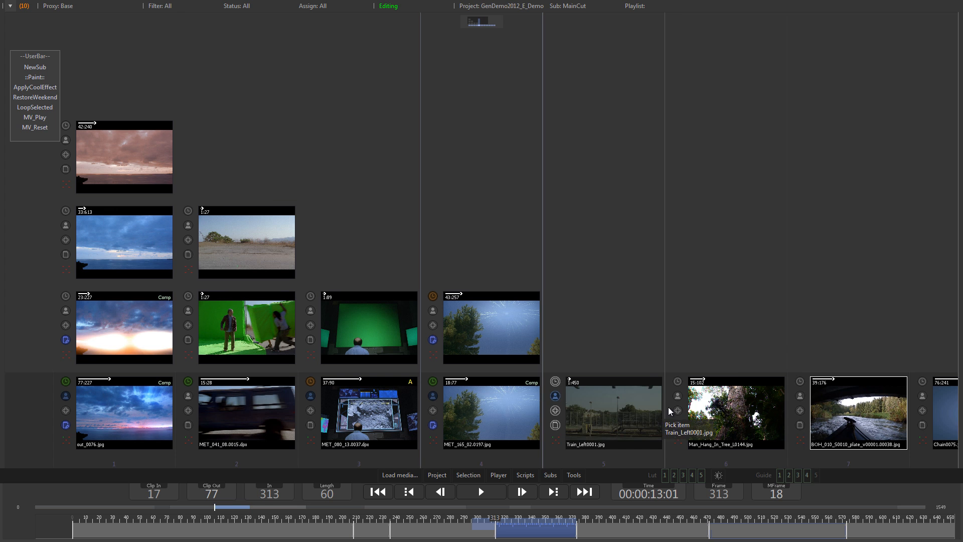
{"action": "left_click", "coordinate": [715, 414]}
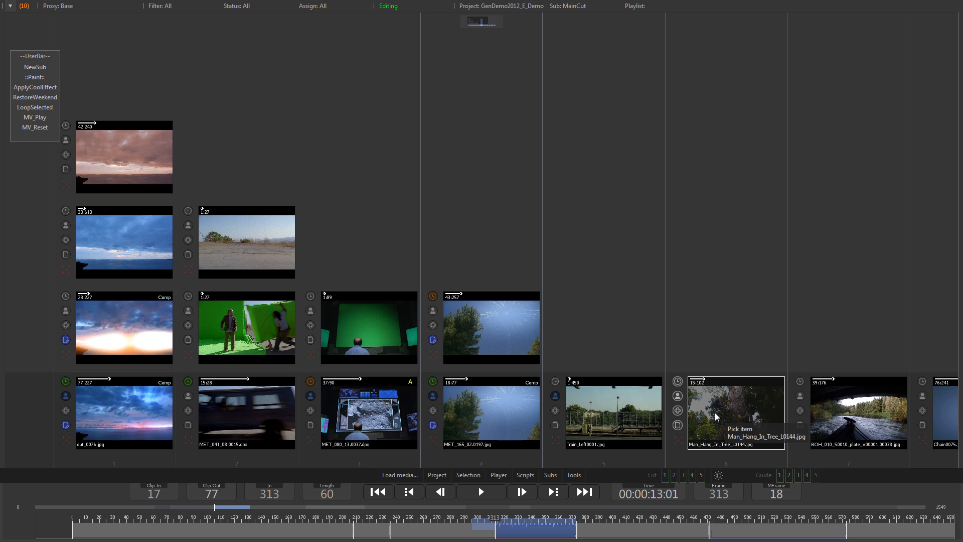
{"action": "double_click", "coordinate": [715, 414]}
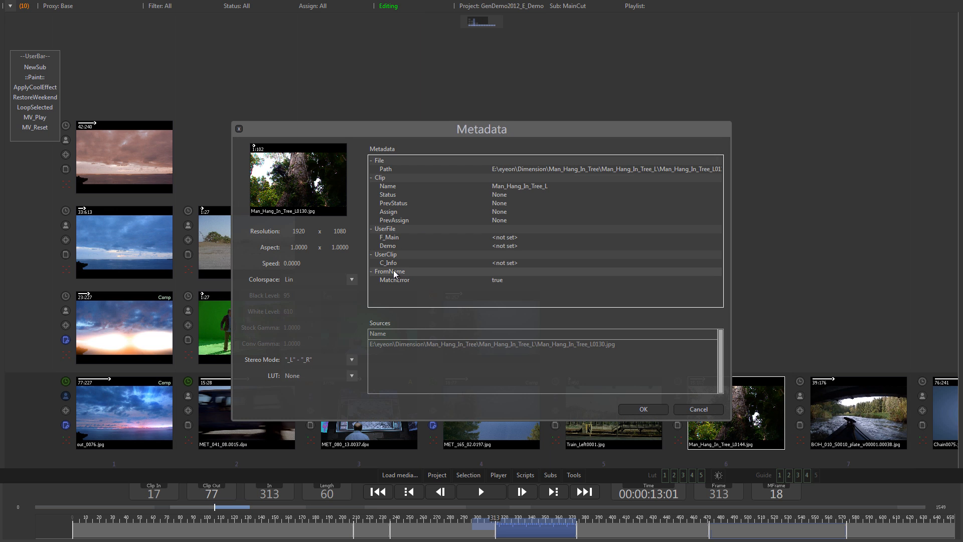